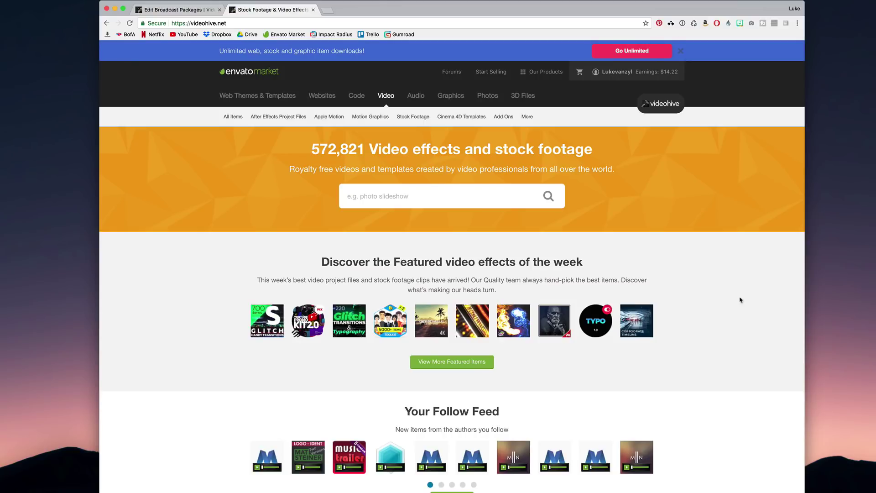
Show VideoHive's After Effects Broadcast Packages listings and scroll through the results.
mouse_move(295, 123)
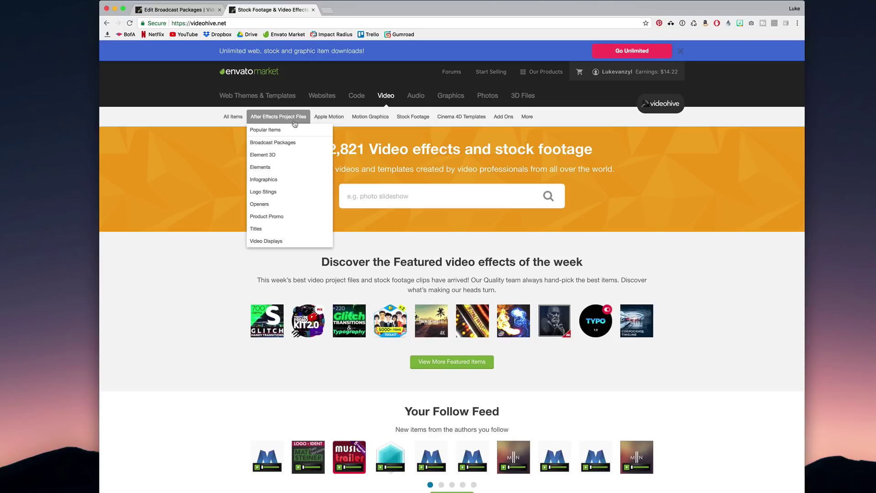
left_click(273, 142)
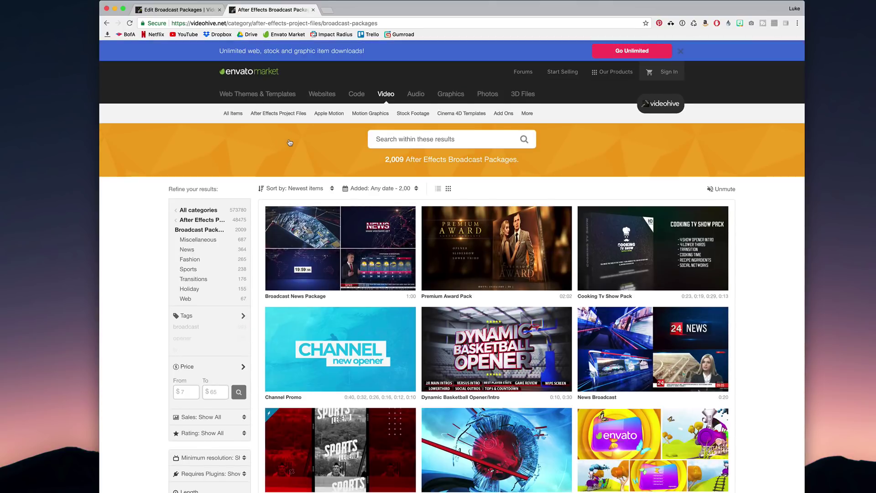
scroll(765, 296, "down", 1)
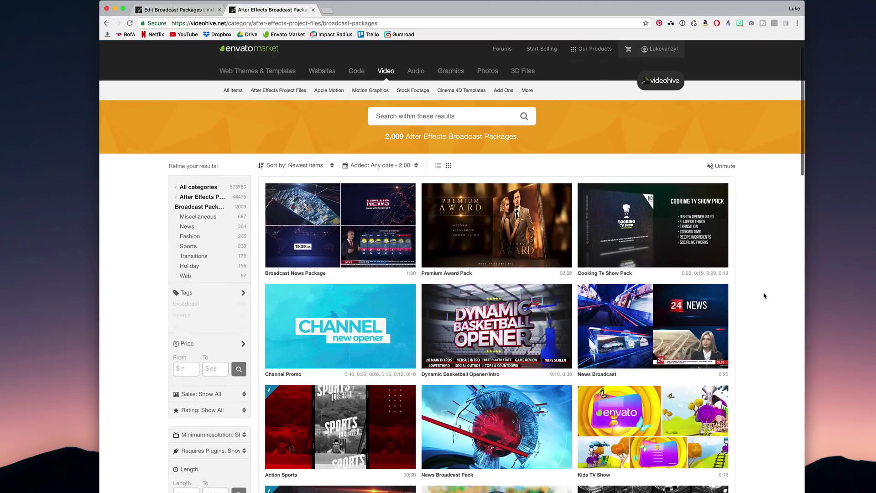
scroll(765, 295, "down", 2)
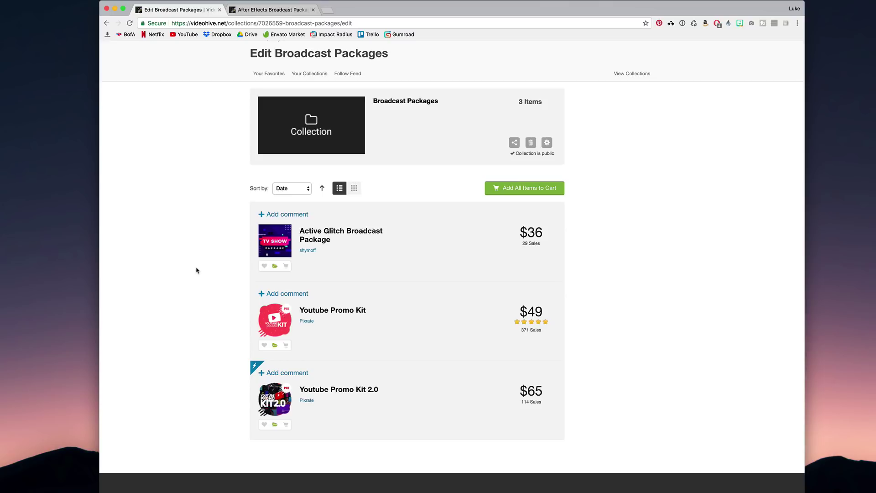
Preview the collection thumbnails, then open Youtube Promo Kit 2.0 and play its preview video.
mouse_move(266, 238)
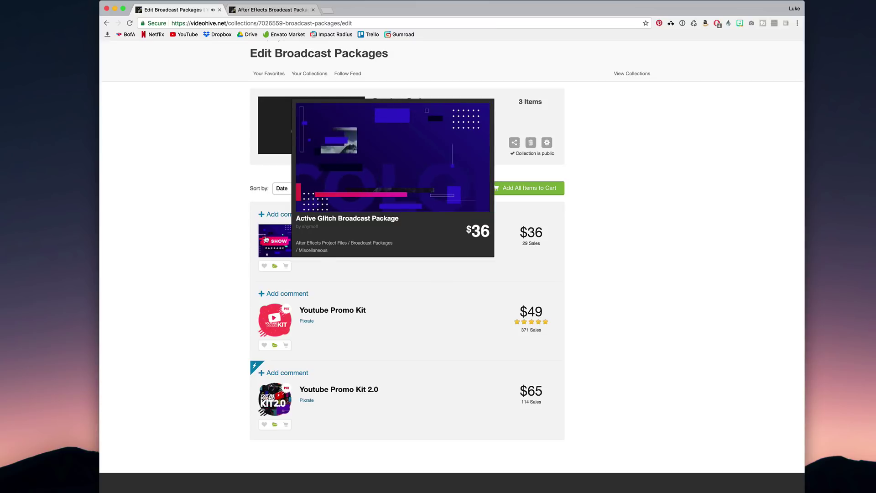
mouse_move(269, 315)
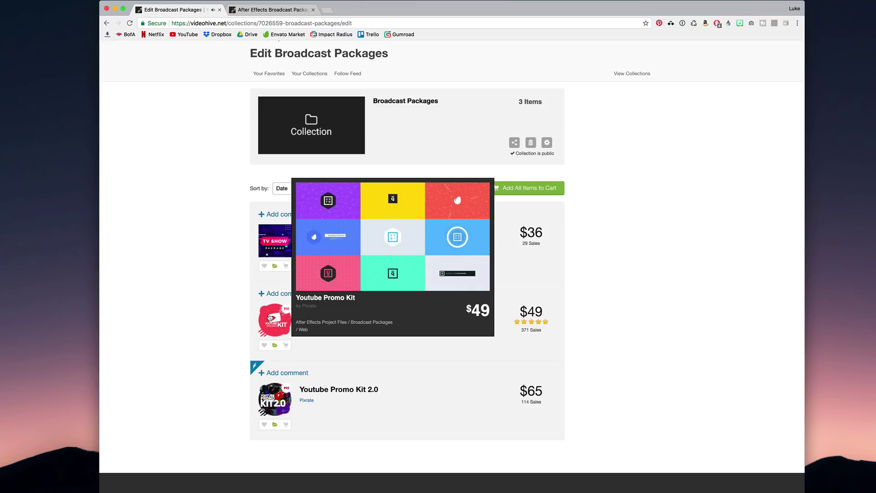
scroll(269, 316, "down", 1)
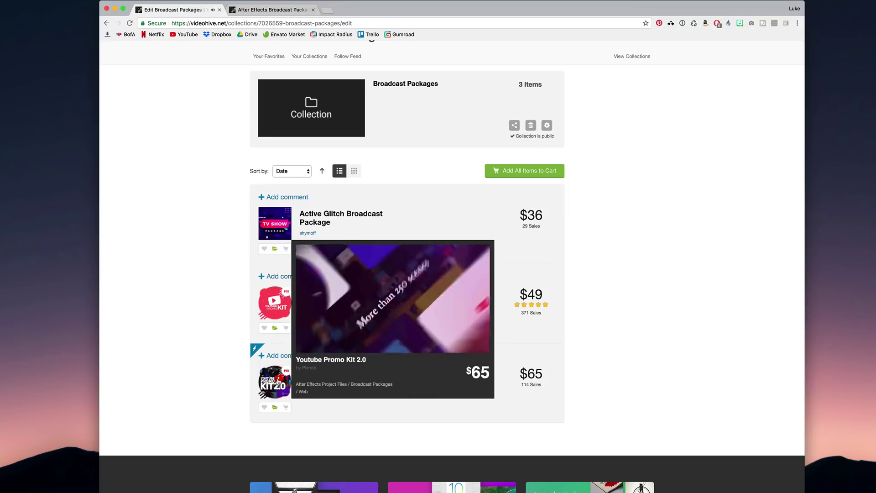
left_click(274, 382)
left_click(297, 404)
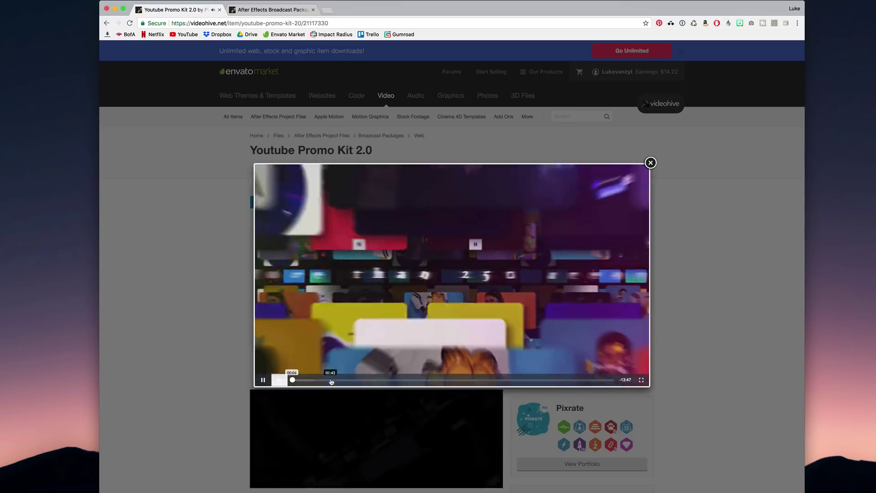
Close the preview video, scroll to The Package Includes list, and switch to After Effects.
left_click(210, 395)
scroll(210, 395, "down", 10)
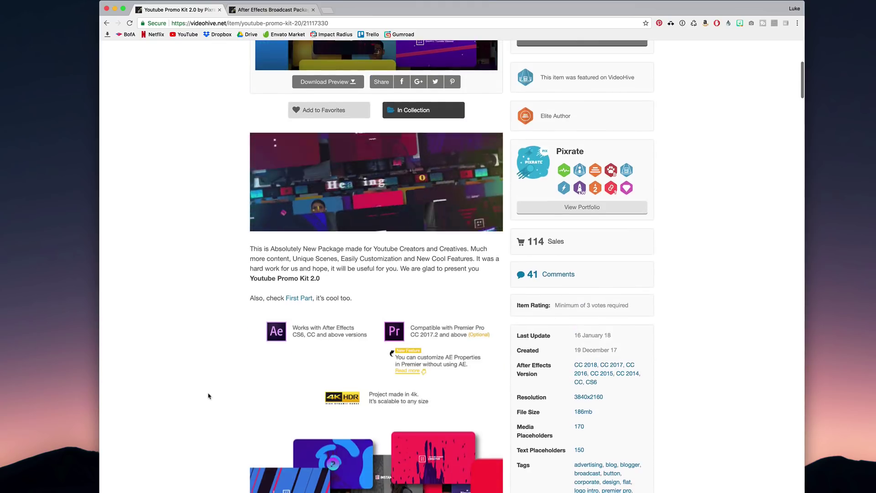
scroll(209, 395, "down", 8)
scroll(209, 395, "down", 6)
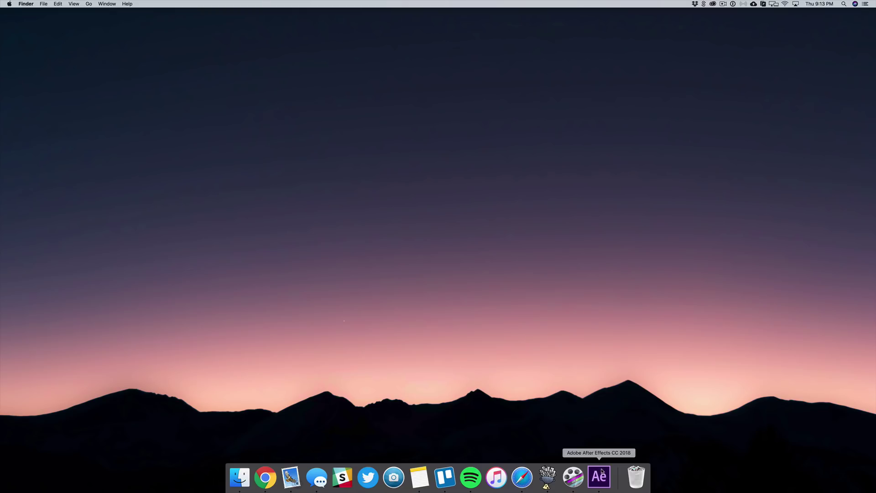
left_click(599, 476)
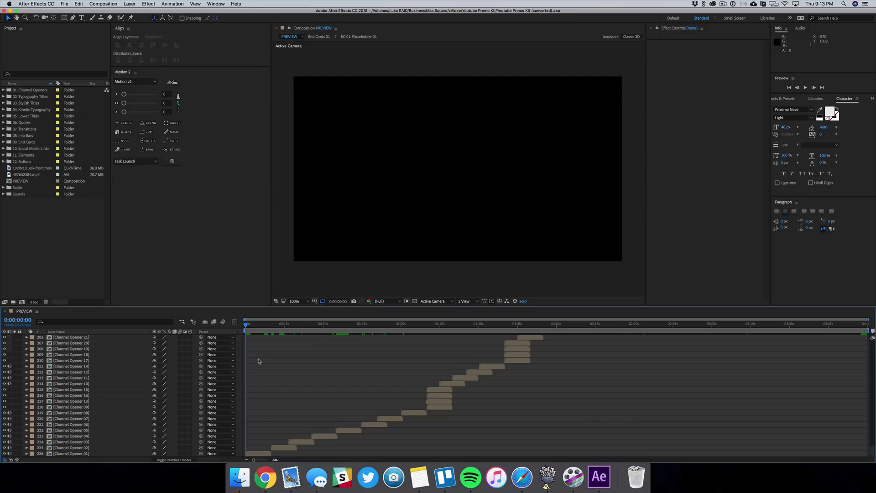
Scrub the PREVIEW composition to the YTB logo frame at 0:01:32:15 and scroll the layers.
left_click_drag(246, 329, 485, 343)
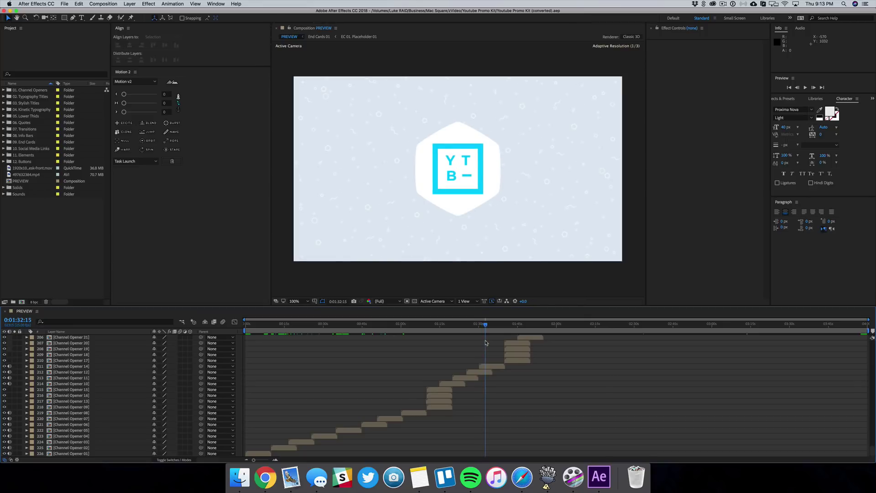
scroll(444, 392, "up", 3)
scroll(444, 392, "down", 3)
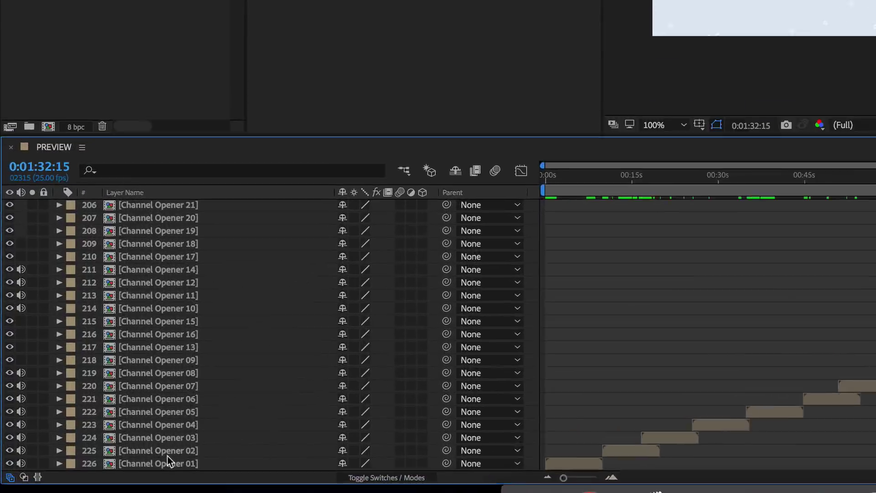
scroll(320, 310, "up", 20)
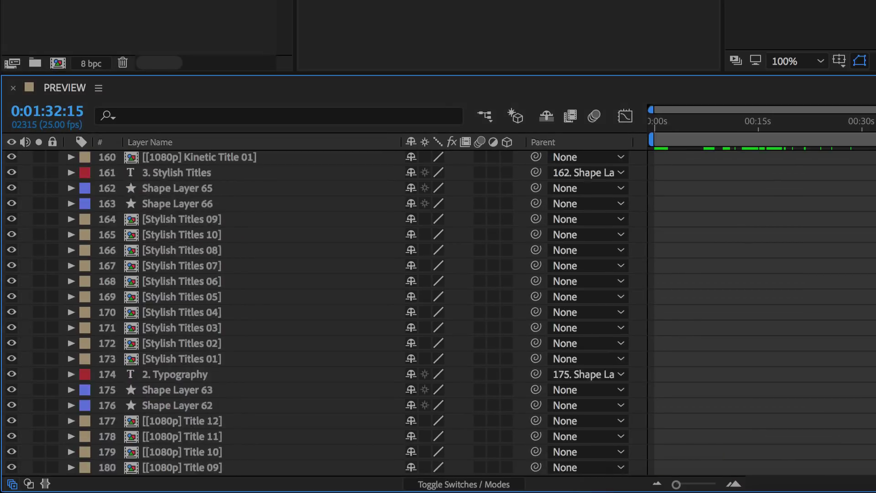
scroll(319, 310, "up", 20)
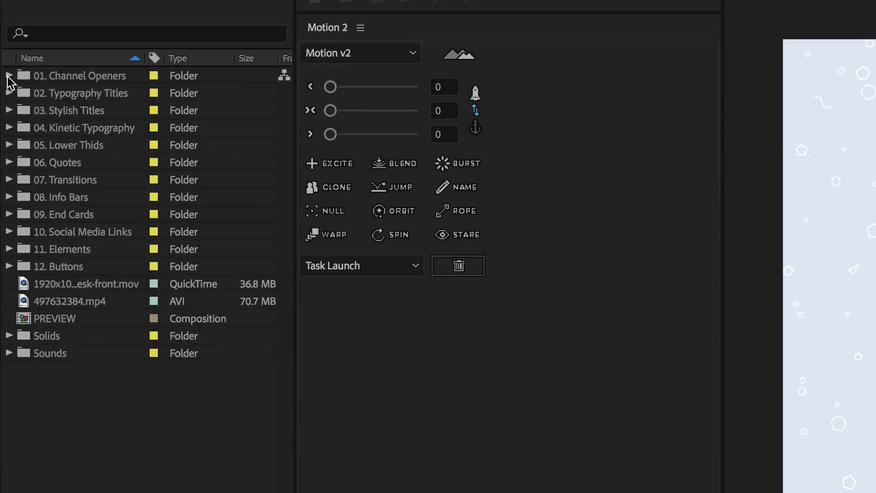
Expand and collapse the 01. Channel Openers and 04. Kinetic Typography folders to view contents.
left_click(8, 77)
scroll(131, 245, "down", 7)
scroll(130, 245, "down", 3)
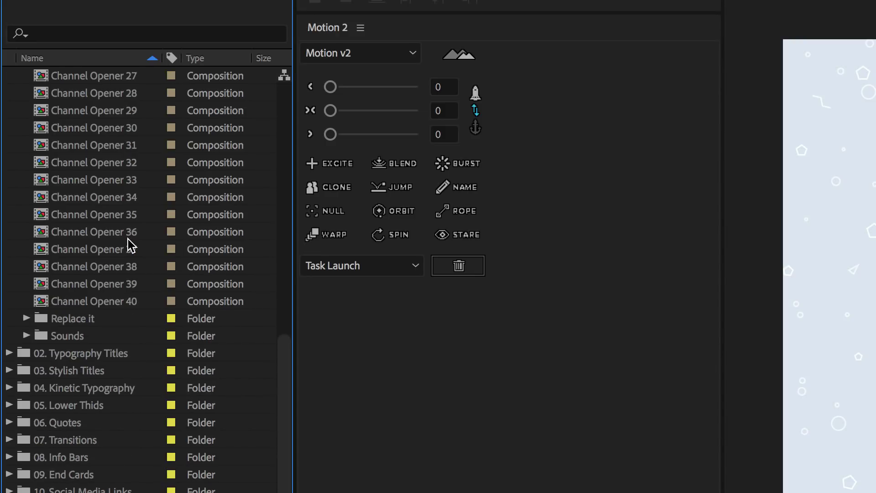
scroll(129, 244, "up", 9)
left_click(10, 77)
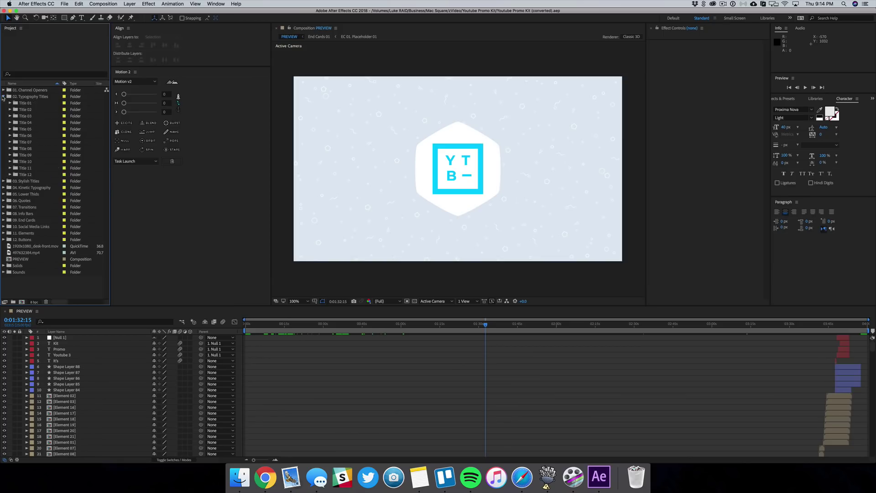
left_click(4, 110)
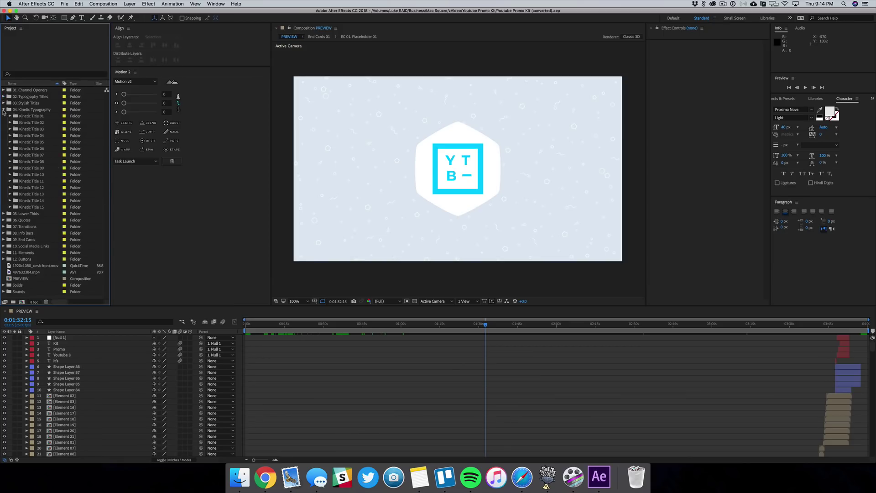
left_click(4, 110)
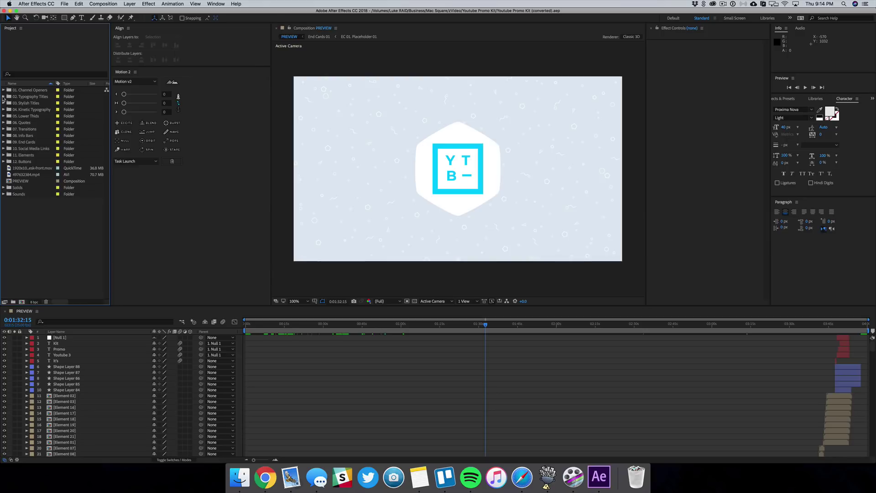
Open Channel Opener 04's CO 04. Logo precomp and select the Yt logo layer.
left_click(4, 90)
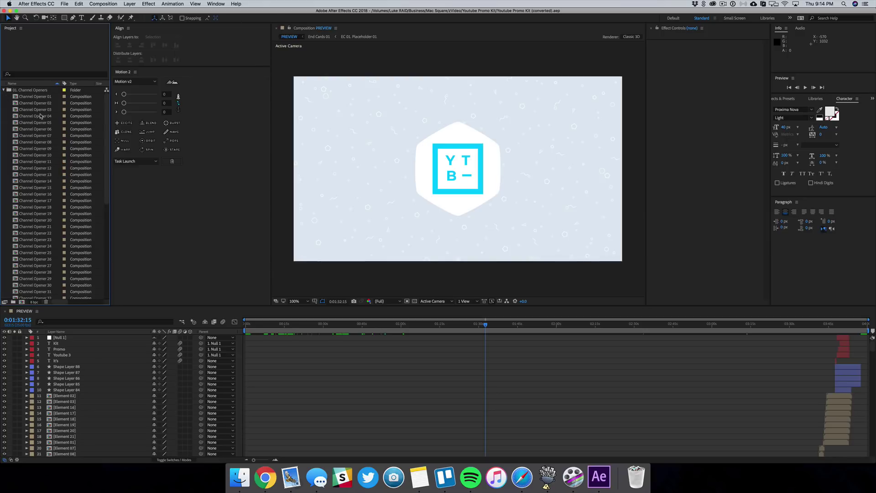
double_click(41, 116)
double_click(73, 344)
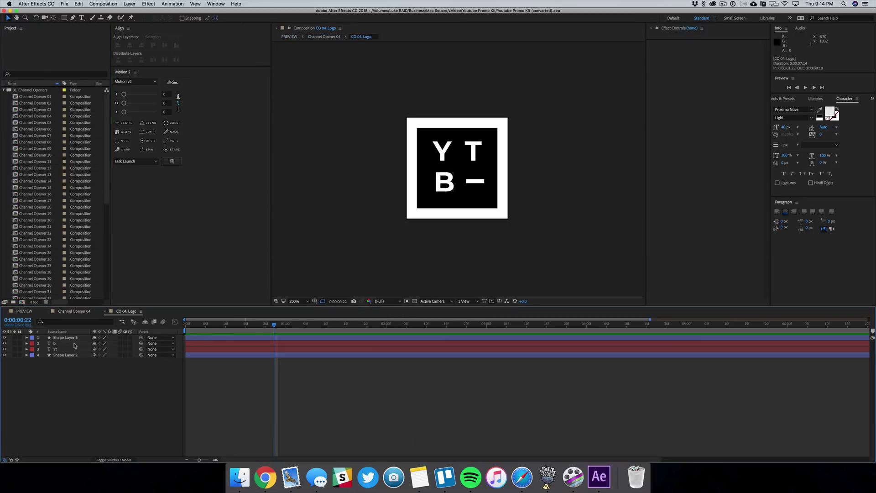
double_click(331, 349)
Add MS Full-O (White).png from Finder as a new layer scaled to 13%.
key("super+Tab")
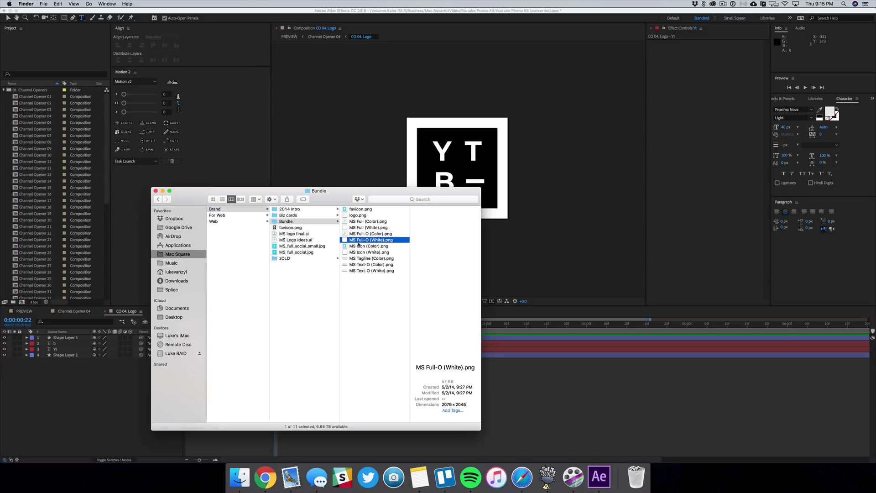
left_click_drag(359, 244, 452, 176)
type("s")
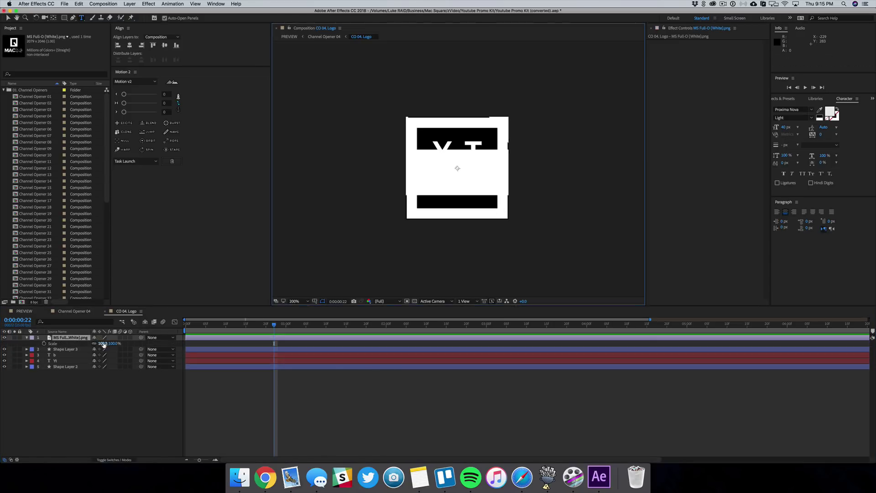
type("5")
key("Return")
left_click_drag(104, 343, 108, 344)
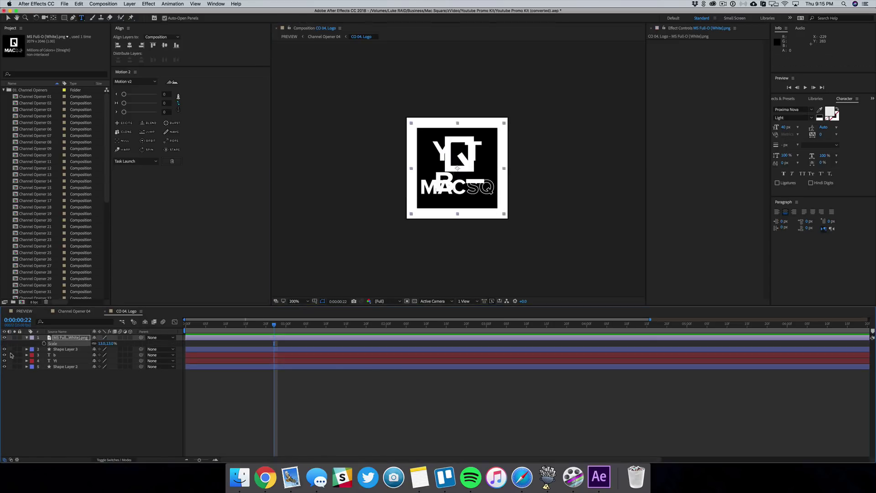
Hide the old YTB logo layers and return to the Channel Opener 04 composition.
left_click_drag(4, 349, 4, 366)
left_click(83, 332)
left_click(74, 311)
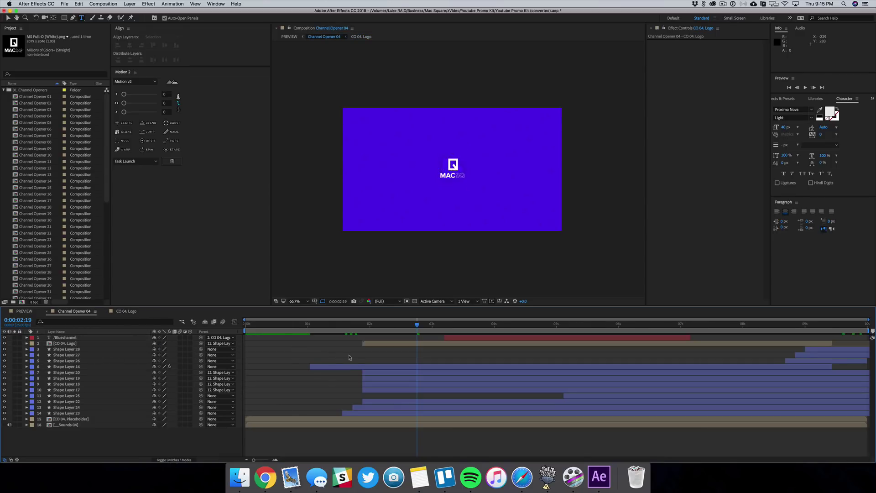
Scrub Channel Opener 04 to about 0:02:02 and inspect Shape Layers 23 and 28.
key("v")
left_click(360, 324)
left_click_drag(361, 325, 376, 327)
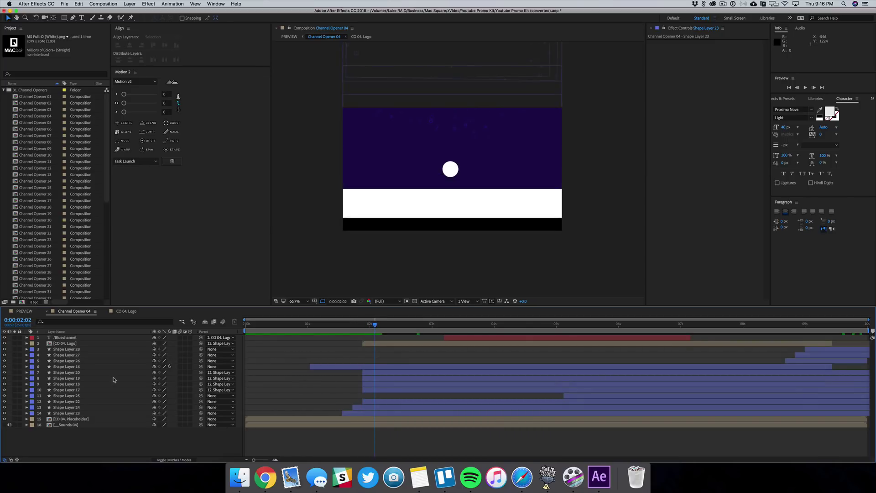
left_click(67, 413)
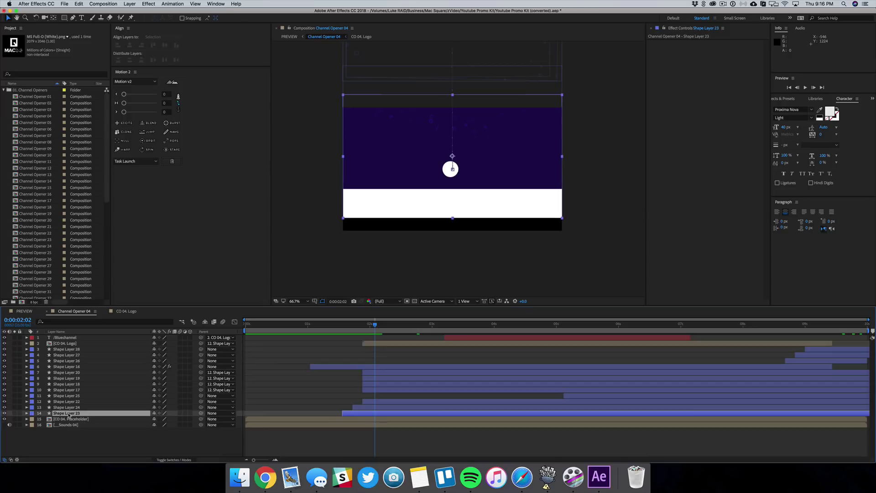
left_click(68, 349)
left_click(92, 435)
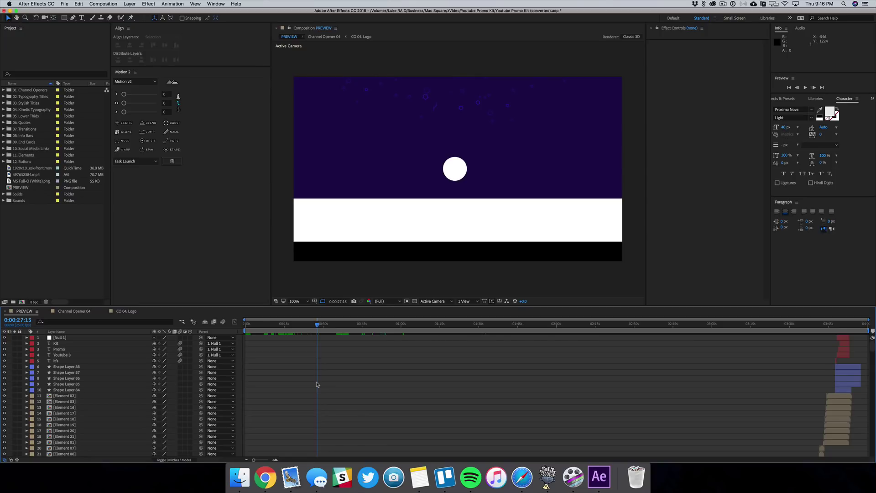
Open the End Cards 01 composition from 09. End Cards and play a preview.
left_click(4, 141)
double_click(30, 149)
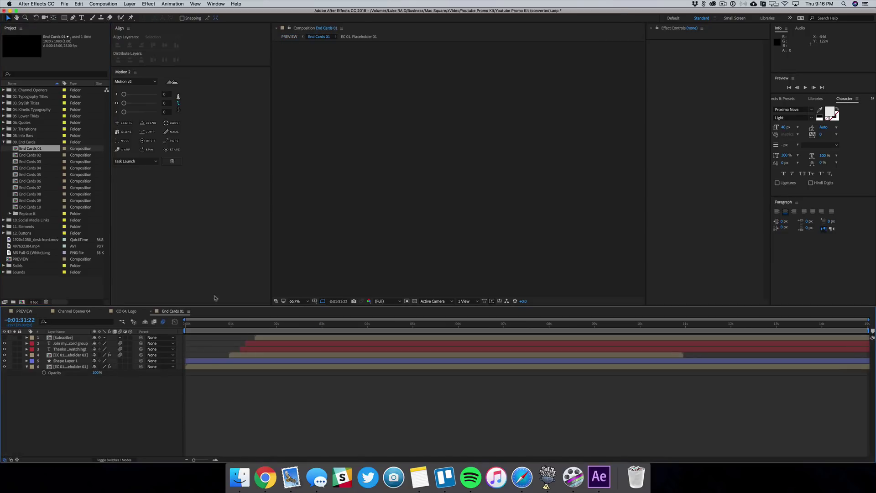
key("space")
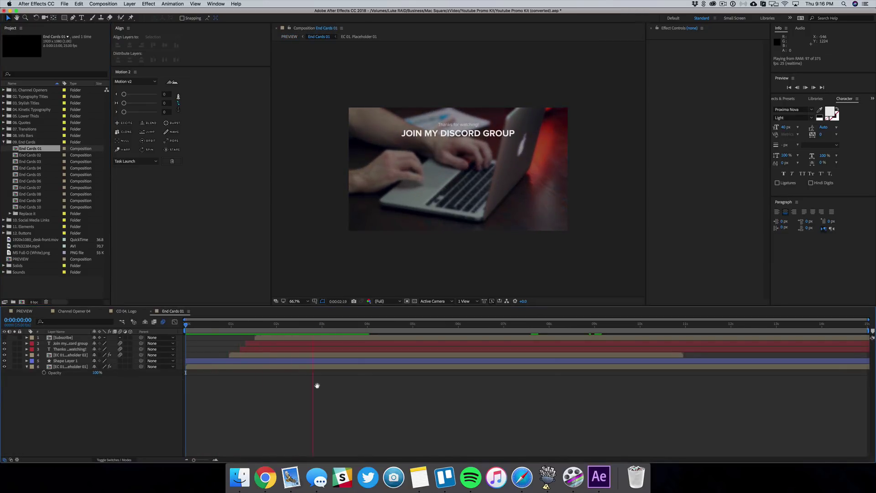
key("space")
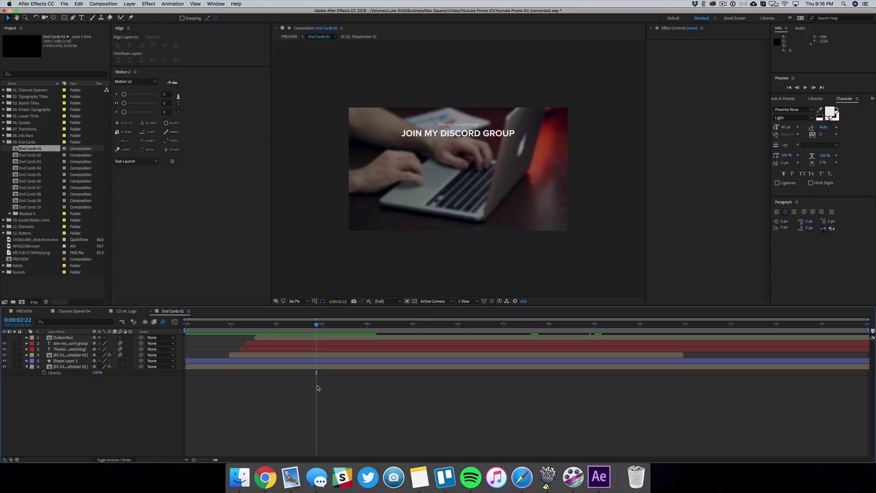
Inspect the EC 01. Placeholder 01 precomp, then scrub End Cards 01 to 0:00:04:07.
double_click(59, 366)
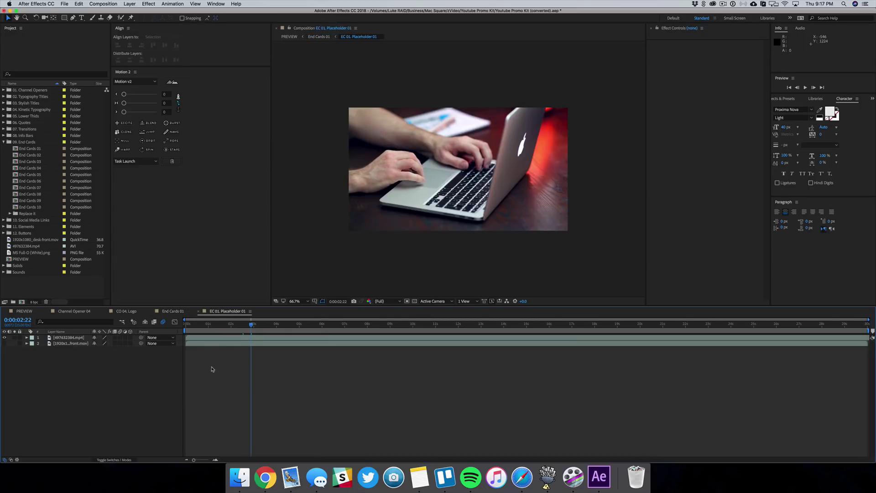
left_click(169, 312)
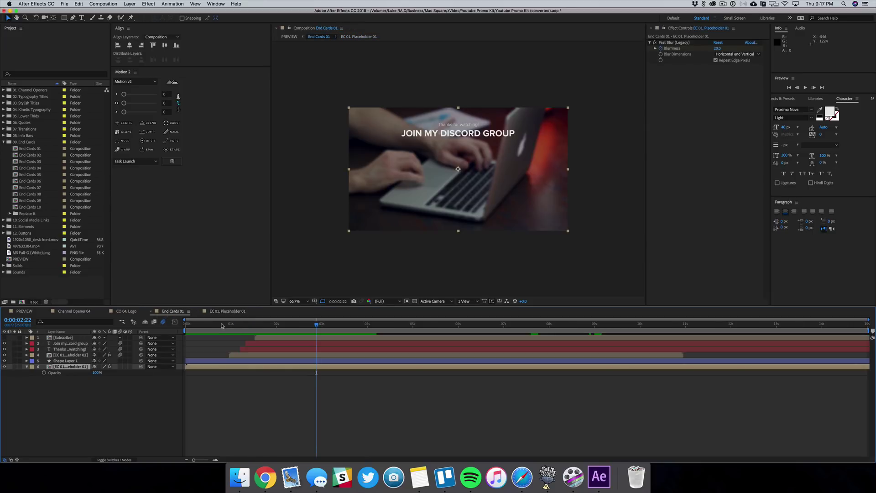
left_click_drag(254, 331, 381, 335)
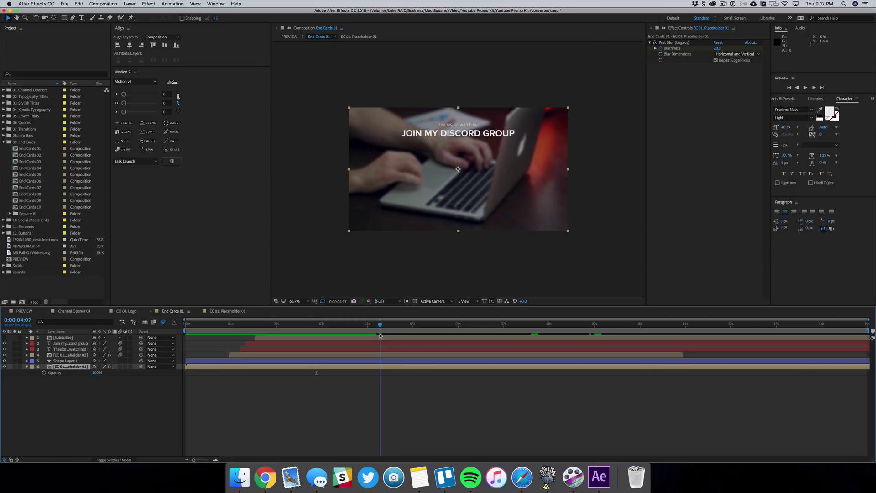
left_click(375, 402)
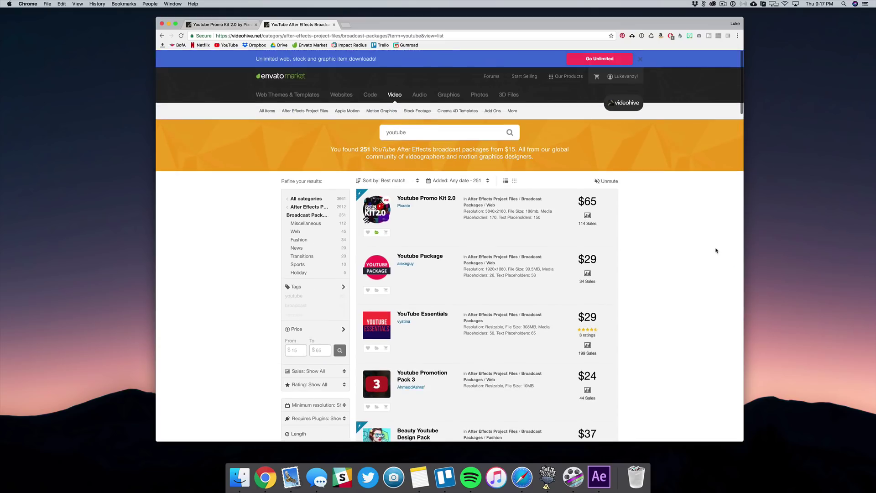
Scroll the 251 YouTube broadcast package results down and back up to the top.
scroll(715, 251, "down", 5)
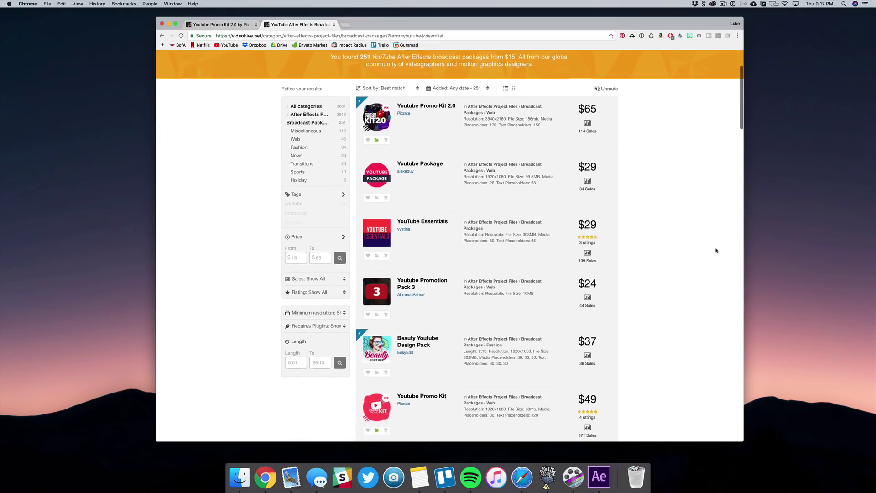
scroll(715, 251, "down", 3)
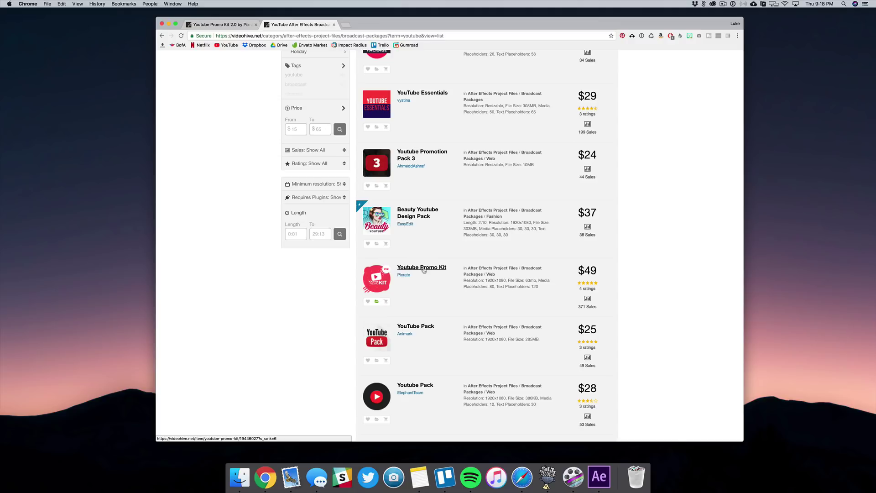
scroll(677, 312, "up", 5)
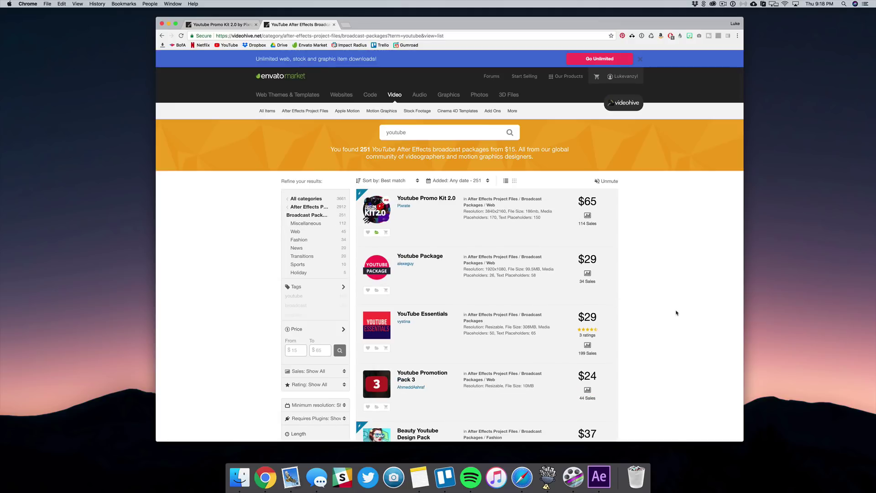